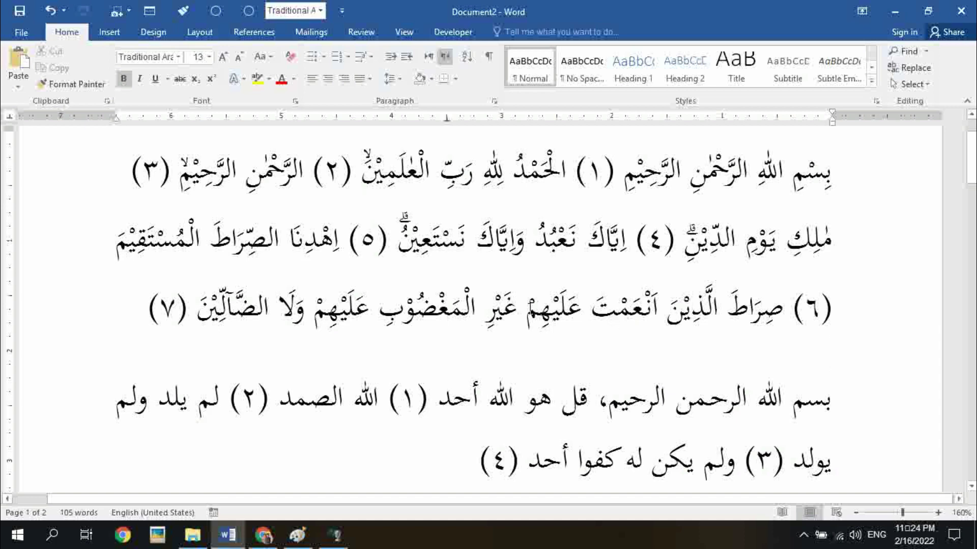
- In Word Options > Advanced, enable 'Use this color for diacritics', set it to red, and apply
{"action": "left_click", "coordinate": [25, 34]}
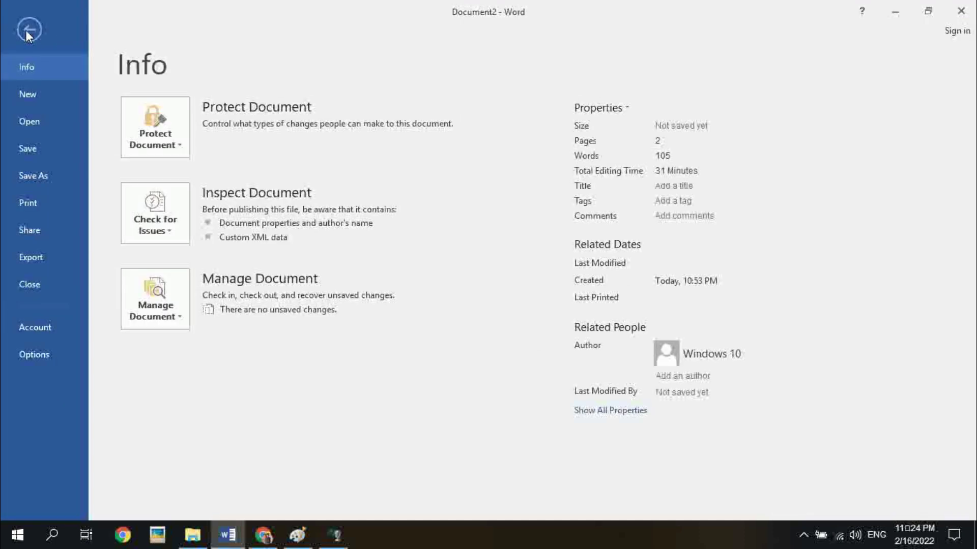
{"action": "left_click", "coordinate": [45, 366]}
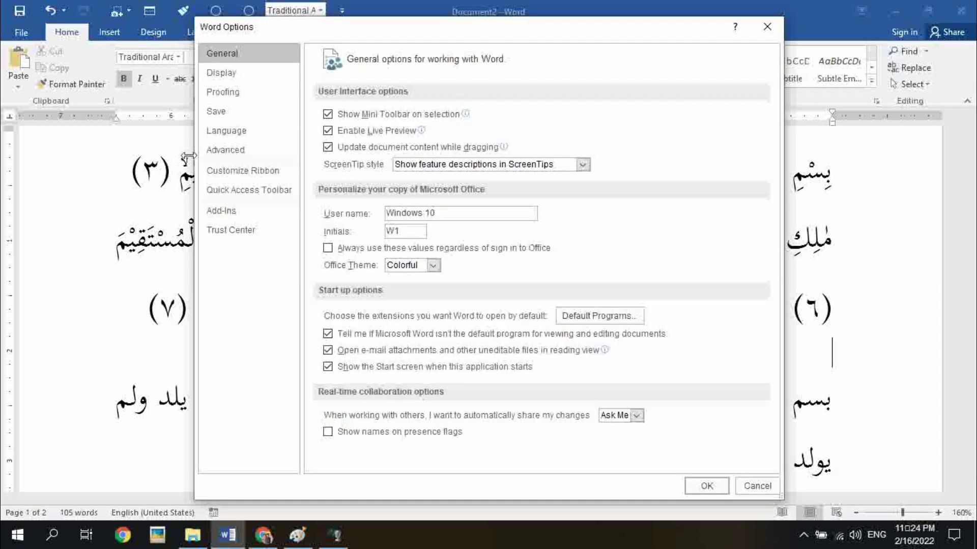
{"action": "left_click", "coordinate": [226, 150]}
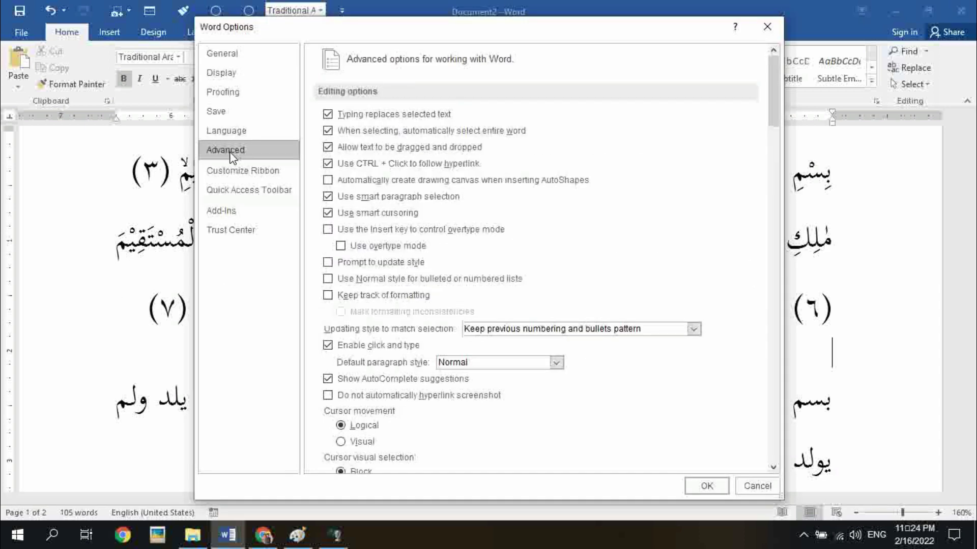
{"action": "left_click_drag", "start_coordinate": [777, 104], "coordinate": [774, 249]}
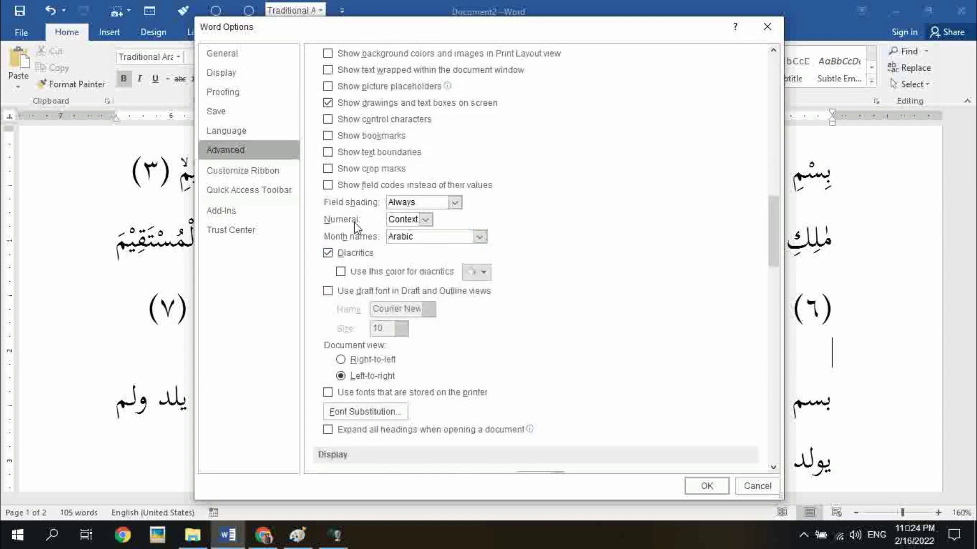
{"action": "left_click", "coordinate": [340, 273]}
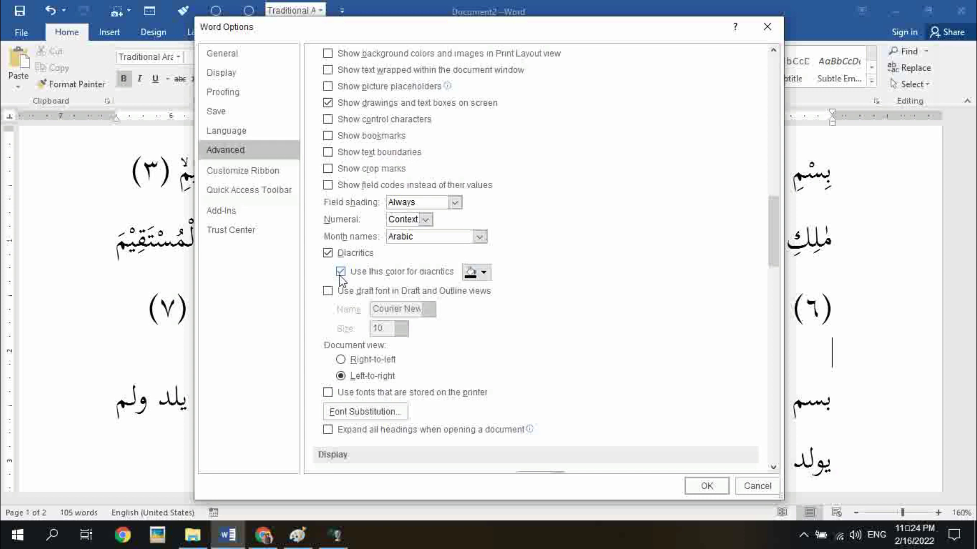
{"action": "left_click", "coordinate": [484, 273]}
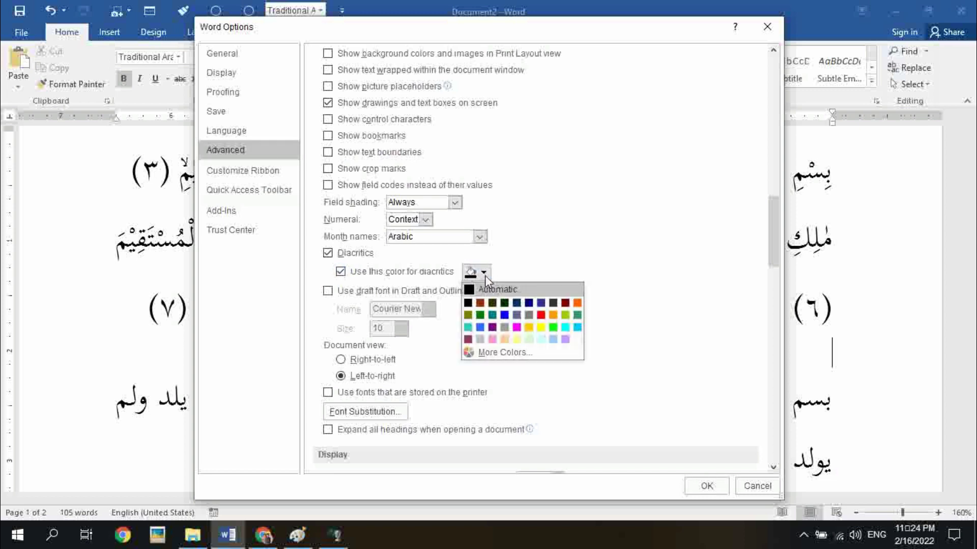
{"action": "left_click", "coordinate": [541, 316]}
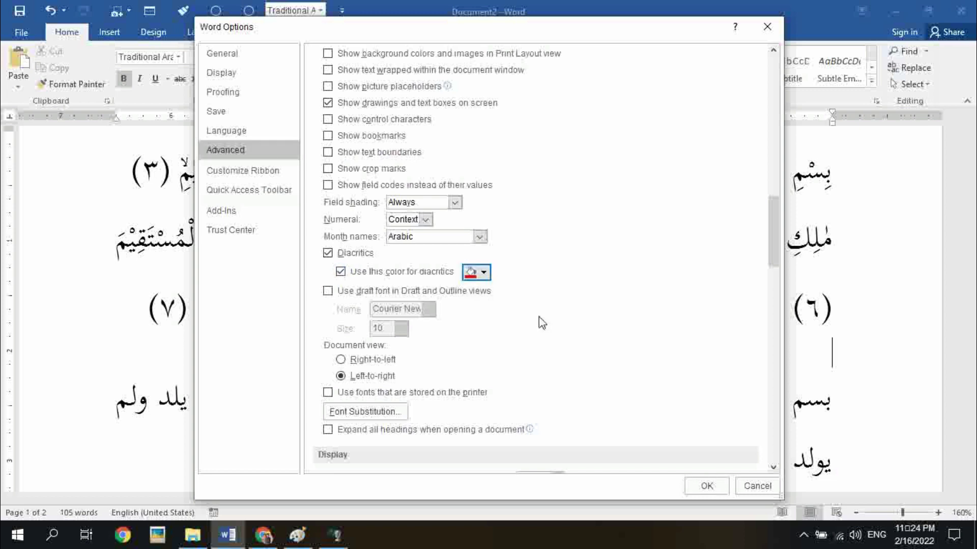
{"action": "left_click", "coordinate": [707, 486]}
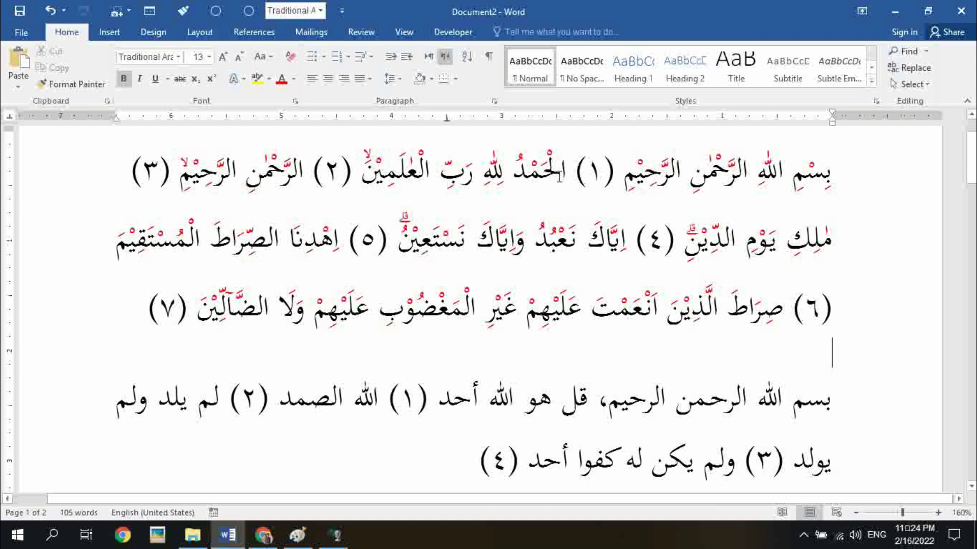
- Switch to Arabic input and add sukun, shadda and kasra marks across بسم الله الرحمن الرحيم
{"action": "left_click", "coordinate": [844, 403]}
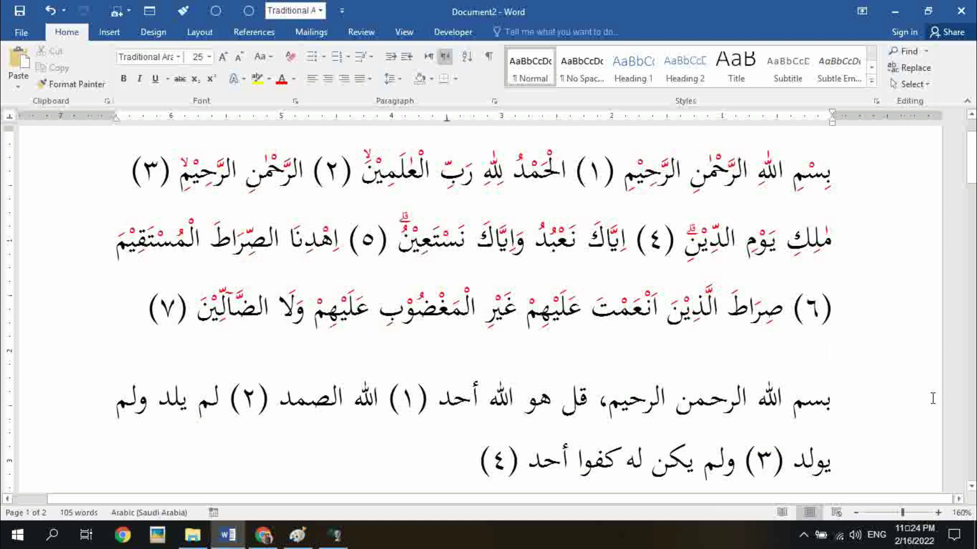
{"action": "key", "text": "alt+shift"}
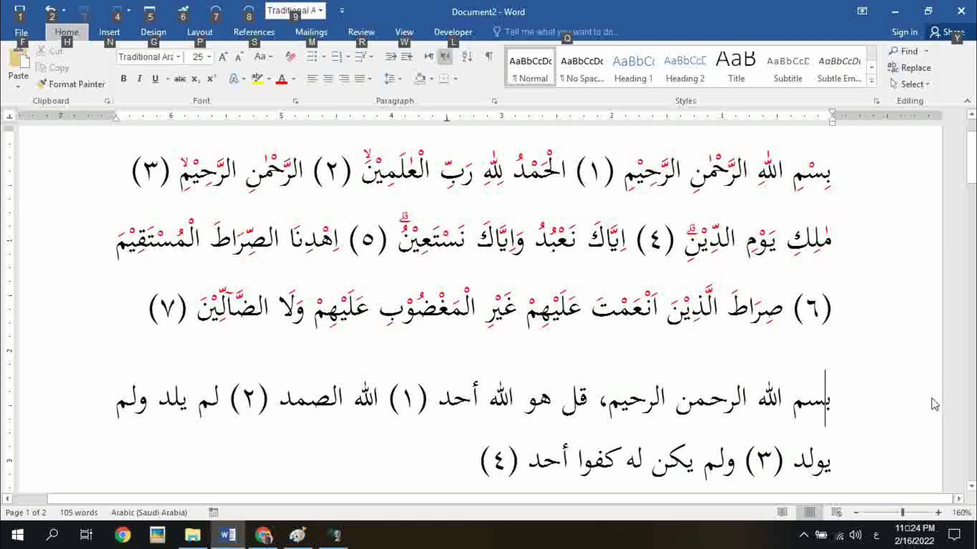
{"action": "key", "text": "Escape"}
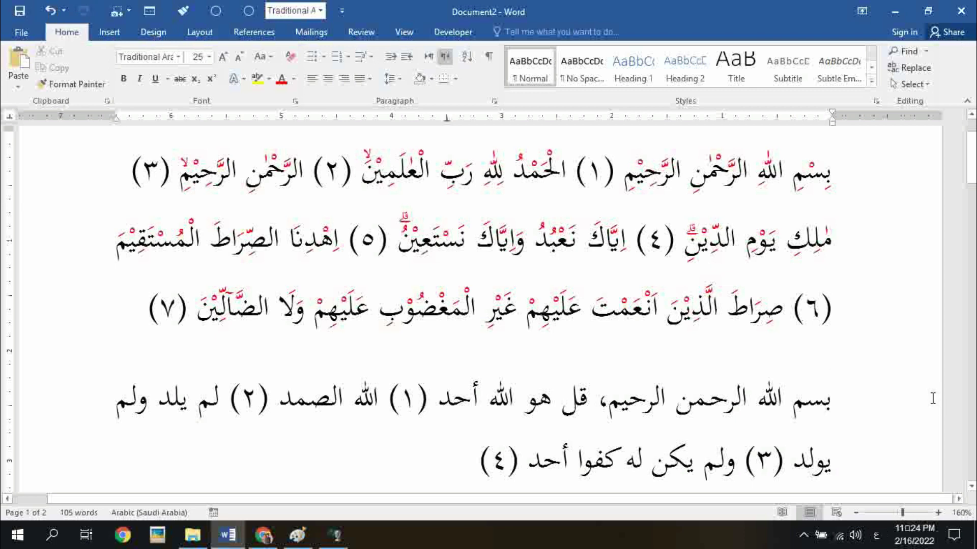
{"action": "key", "text": "Left"}
{"action": "type", "text": "ْ"}
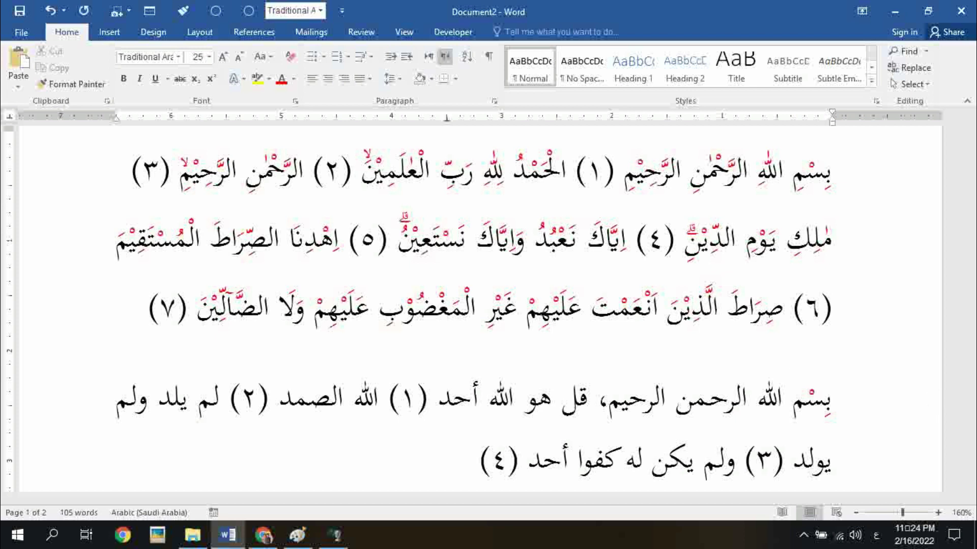
{"action": "key", "text": "Left"}
{"action": "key", "text": "Left"}
{"action": "key", "text": "Left"}
{"action": "key", "text": "Left"}
{"action": "key", "text": "Left"}
{"action": "key", "text": "Left"}
{"action": "key", "text": "Left"}
{"action": "key", "text": "Left"}
{"action": "type", "text": "َّ"}
{"action": "key", "text": "Left"}
{"action": "type", "text": "ْ"}
{"action": "key", "text": "Left"}
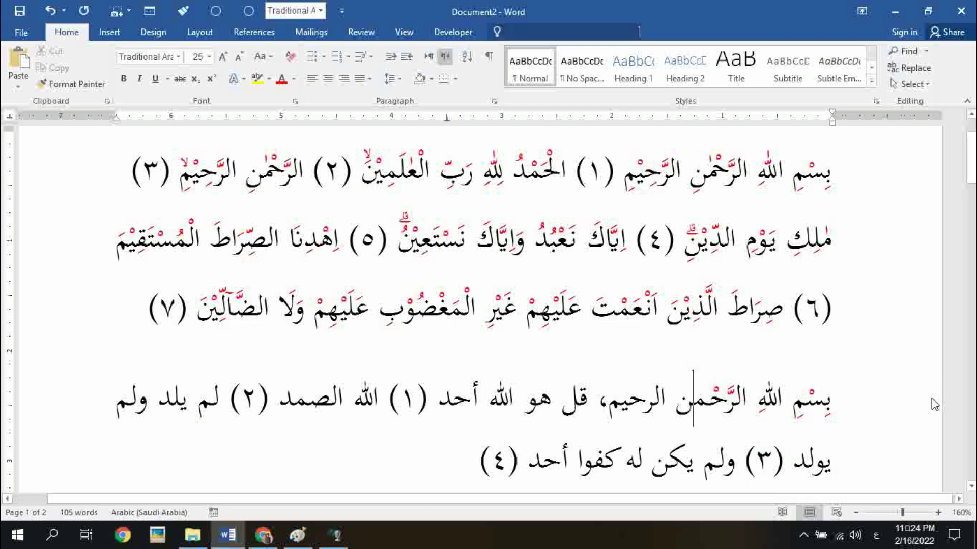
{"action": "key", "text": "alt+q"}
{"action": "key", "text": "Escape"}
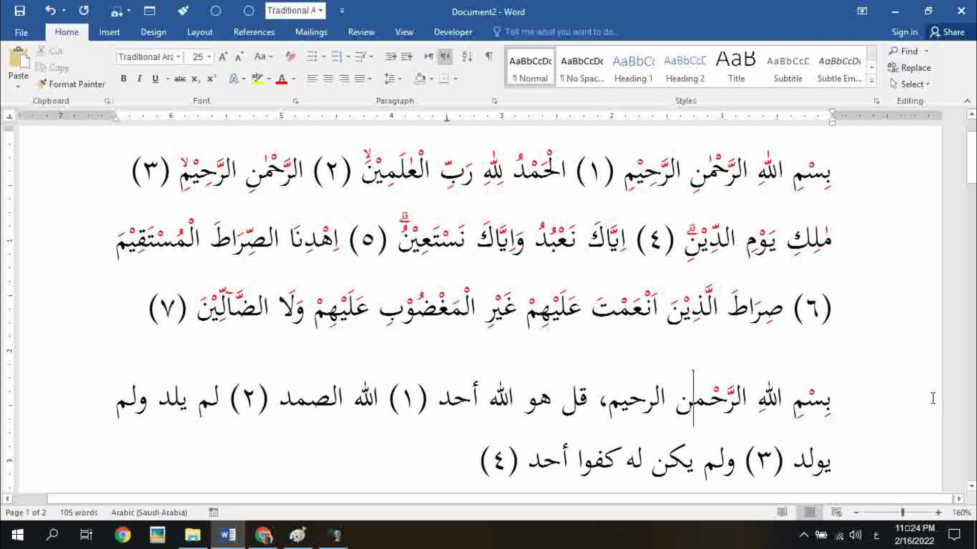
{"action": "key", "text": "Left"}
{"action": "key", "text": "Left"}
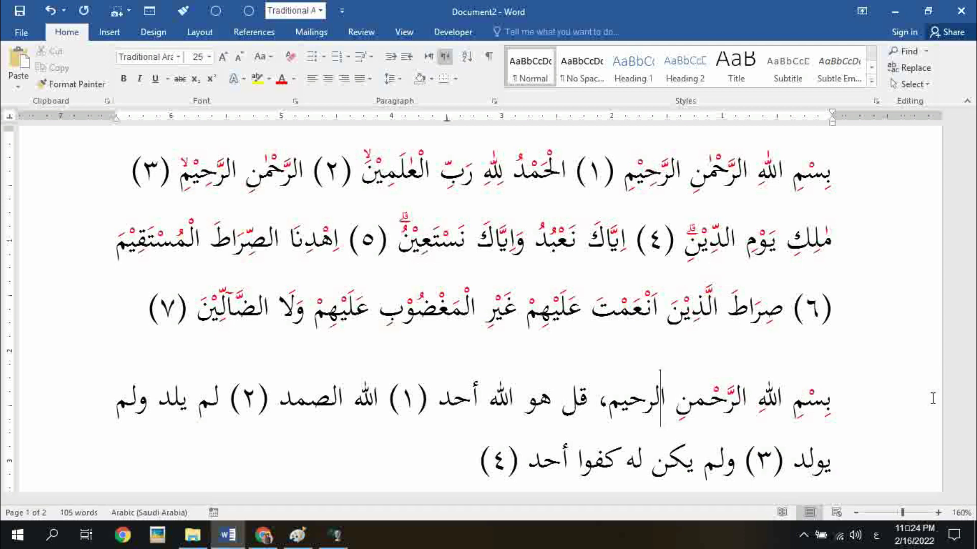
{"action": "key", "text": "Left"}
{"action": "key", "text": "Left"}
{"action": "key", "text": "Left"}
{"action": "key", "text": "Left"}
{"action": "type", "text": "ِ"}
{"action": "key", "text": "Left"}
{"action": "type", "text": "ْ"}
- Vowel قل هو الله أحد with dammas, fathas and tanween, ending just before الصمد
{"action": "key", "text": "Left"}
{"action": "key", "text": "Left"}
{"action": "key", "text": "Left"}
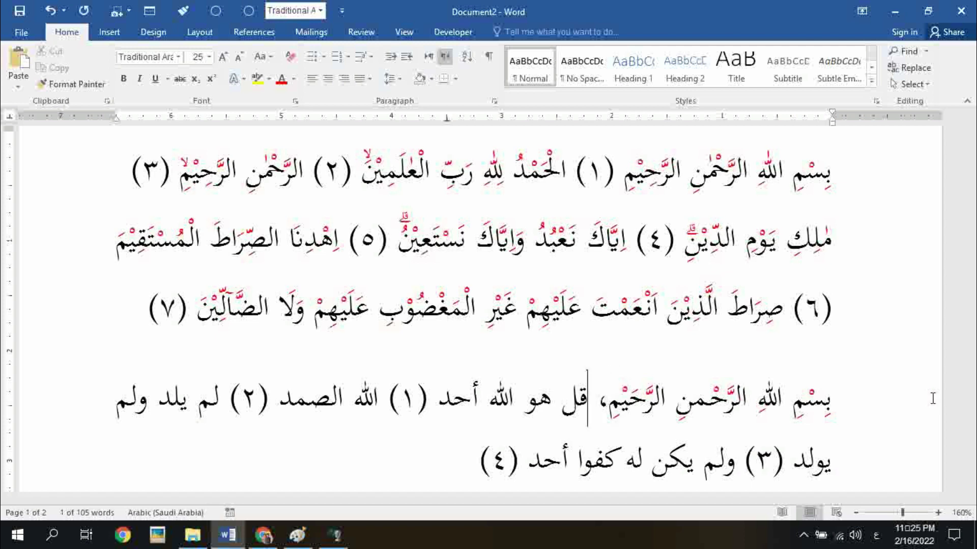
{"action": "key", "text": "Left"}
{"action": "type", "text": "ُ"}
{"action": "key", "text": "Left"}
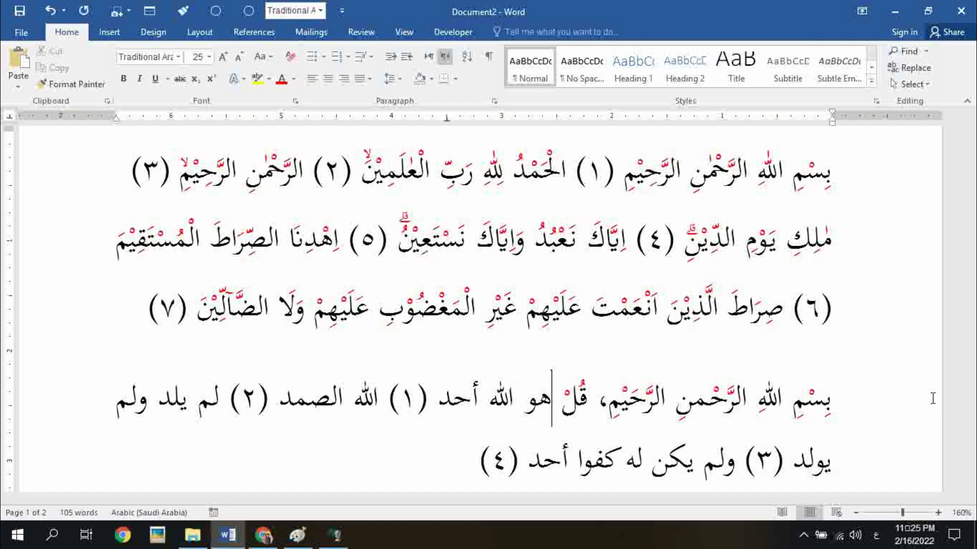
{"action": "key", "text": "Left"}
{"action": "type", "text": "ُ"}
{"action": "key", "text": "Left"}
{"action": "type", "text": "َ"}
{"action": "key", "text": "Left"}
{"action": "key", "text": "Left"}
{"action": "type", "text": "ُ"}
{"action": "key", "text": "Left"}
{"action": "key", "text": "Left"}
{"action": "key", "text": "Left"}
{"action": "type", "text": "َ"}
{"action": "key", "text": "Left"}
{"action": "type", "text": "ٌ"}
{"action": "key", "text": "Left"}
{"action": "key", "text": "Left"}
{"action": "key", "text": "Left"}
{"action": "key", "text": "Left"}
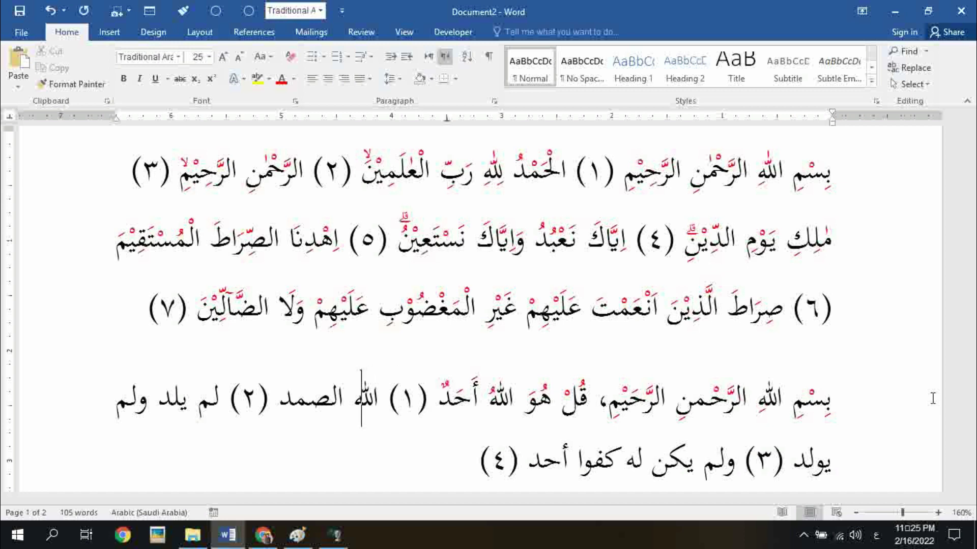
{"action": "key", "text": "Left"}
{"action": "key", "text": "Left"}
{"action": "key", "text": "Left"}
{"action": "key", "text": "Right"}
{"action": "key", "text": "Left"}
- Vowel the third verse, لَمْ يَلِدْ وَلَمْ يُولَدْ, with fathas, sukuns, kasra and dammas
{"action": "type", "text": "َّ"}
{"action": "key", "text": "Left"}
{"action": "type", "text": "َ"}
{"action": "key", "text": "Left"}
{"action": "key", "text": "Left"}
{"action": "key", "text": "Left"}
{"action": "key", "text": "Left"}
{"action": "key", "text": "Left"}
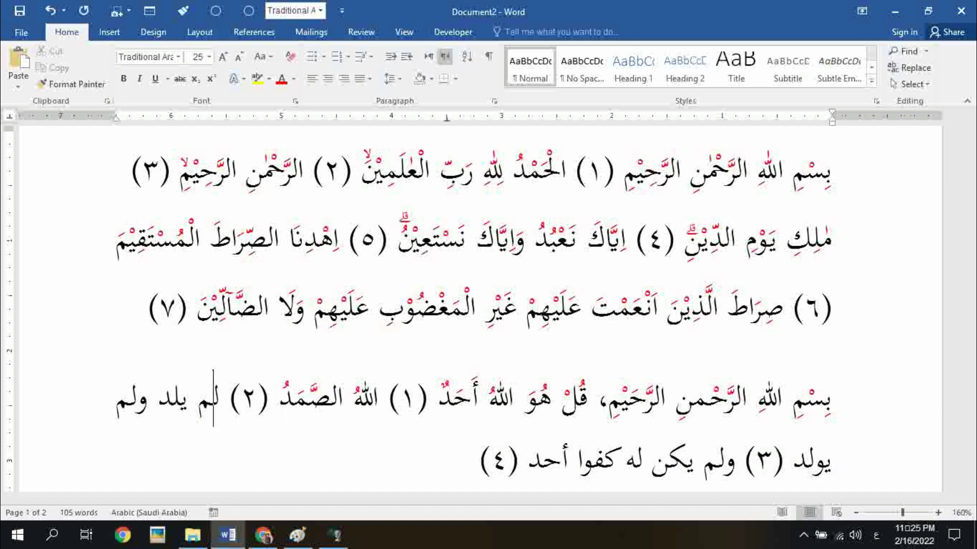
{"action": "type", "text": "َ"}
{"action": "key", "text": "Left"}
{"action": "type", "text": "ْ"}
{"action": "key", "text": "Left"}
{"action": "type", "text": "ِ"}
{"action": "key", "text": "Left"}
{"action": "type", "text": "ْ"}
{"action": "key", "text": "Left"}
{"action": "key", "text": "Left"}
{"action": "type", "text": "َ"}
{"action": "key", "text": "Left"}
{"action": "type", "text": "َ"}
{"action": "key", "text": "Left"}
{"action": "type", "text": "ْ"}
{"action": "key", "text": "Left"}
{"action": "key", "text": "Left"}
{"action": "key", "text": "Left"}
{"action": "key", "text": "Right"}
{"action": "type", "text": "ُ"}
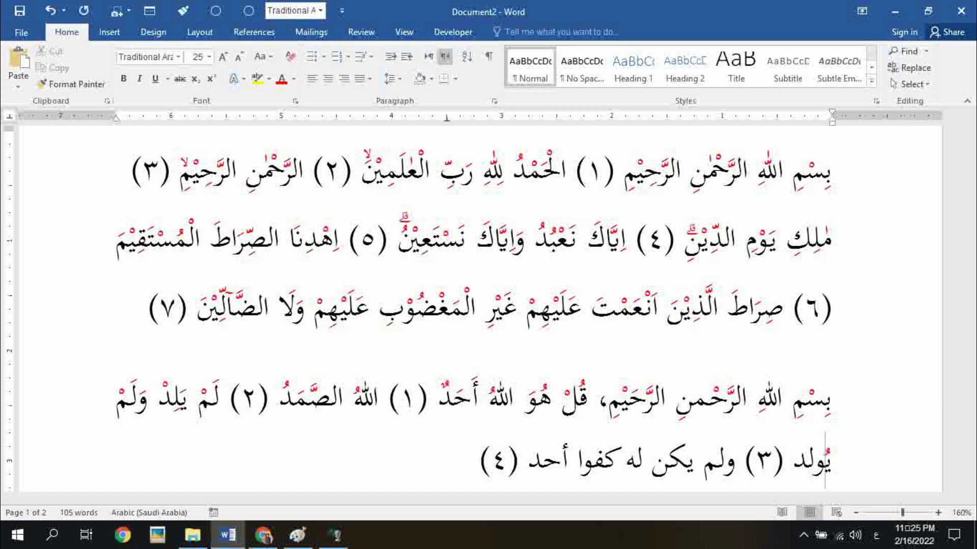
{"action": "key", "text": "Left"}
{"action": "type", "text": "ْ"}
{"action": "key", "text": "Left"}
{"action": "type", "text": "ُ"}
{"action": "key", "text": "Left"}
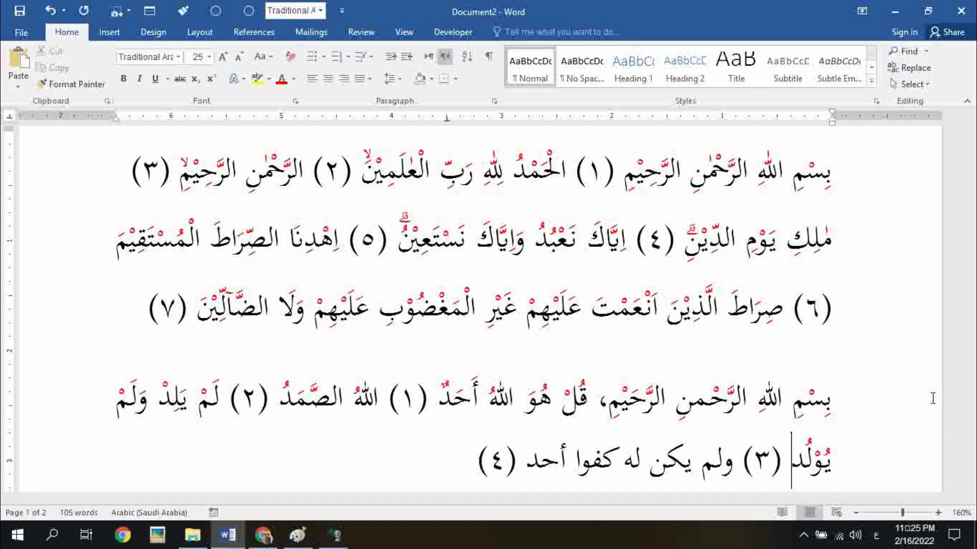
{"action": "type", "text": "ْ"}
{"action": "key", "text": "Left"}
{"action": "key", "text": "Left"}
- Vowel the final verse, وَلَمْ يَكُنْ لَهُ كُفُوًا أَحَدٌ, ending with tanween on أحد
{"action": "key", "text": "Left"}
{"action": "key", "text": "Left"}
{"action": "key", "text": "Left"}
{"action": "key", "text": "Left"}
{"action": "key", "text": "Left"}
{"action": "type", "text": "َ"}
{"action": "key", "text": "Left"}
{"action": "type", "text": "ْ"}
{"action": "key", "text": "Left"}
{"action": "key", "text": "Left"}
{"action": "key", "text": "Left"}
{"action": "type", "text": "ُ"}
{"action": "key", "text": "Left"}
{"action": "type", "text": "ْ"}
{"action": "key", "text": "Left"}
{"action": "key", "text": "Left"}
{"action": "type", "text": "َ"}
{"action": "key", "text": "Left"}
{"action": "type", "text": "ُ"}
{"action": "key", "text": "Left"}
{"action": "key", "text": "Left"}
{"action": "type", "text": "ُ"}
{"action": "key", "text": "Left"}
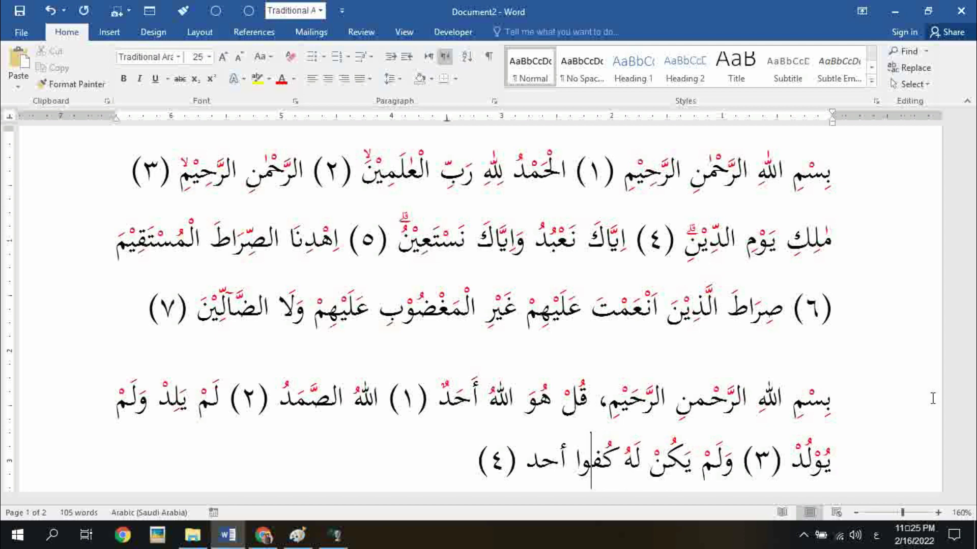
{"action": "type", "text": "ُ"}
{"action": "key", "text": "Left"}
{"action": "type", "text": "ً"}
{"action": "key", "text": "Left"}
{"action": "key", "text": "Left"}
{"action": "type", "text": "َ"}
{"action": "key", "text": "Left"}
{"action": "type", "text": "َ"}
{"action": "key", "text": "Left"}
{"action": "type", "text": "ٌ"}
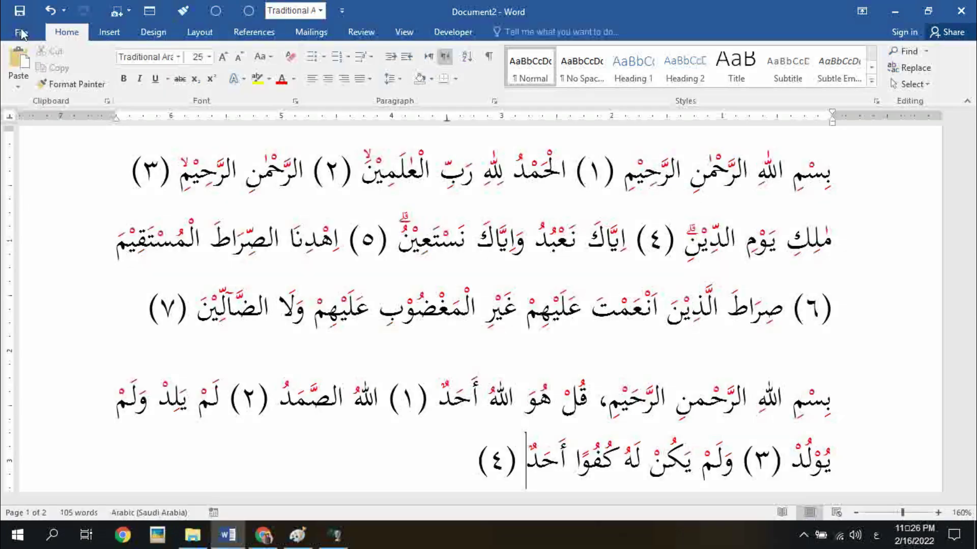
- Change the diacritics colour from red to blue in Word Options > Advanced
{"action": "left_click", "coordinate": [20, 29]}
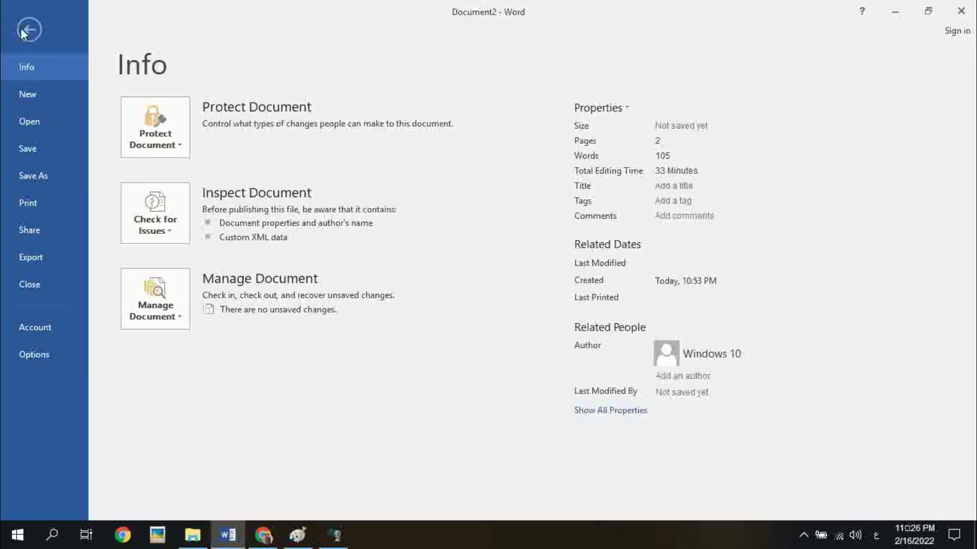
{"action": "left_click", "coordinate": [25, 361]}
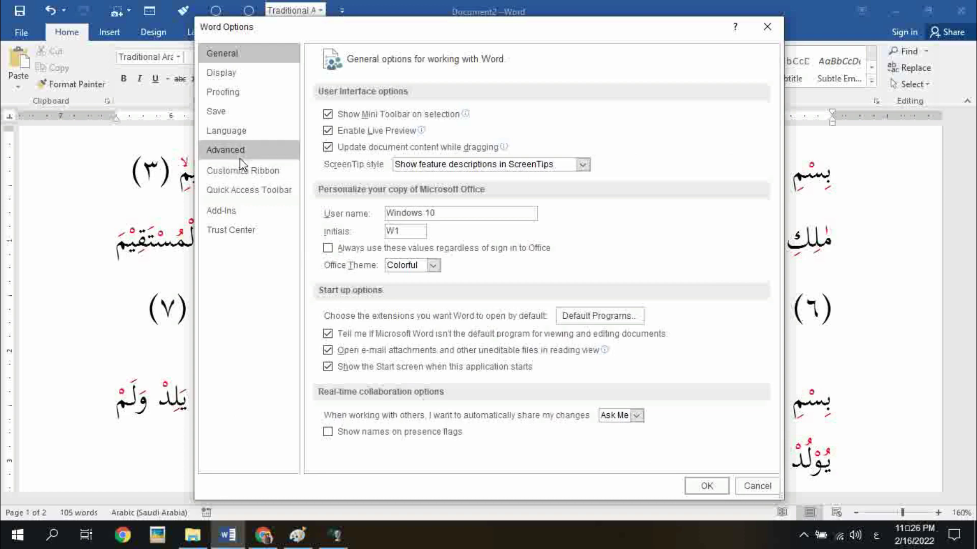
{"action": "left_click", "coordinate": [243, 157]}
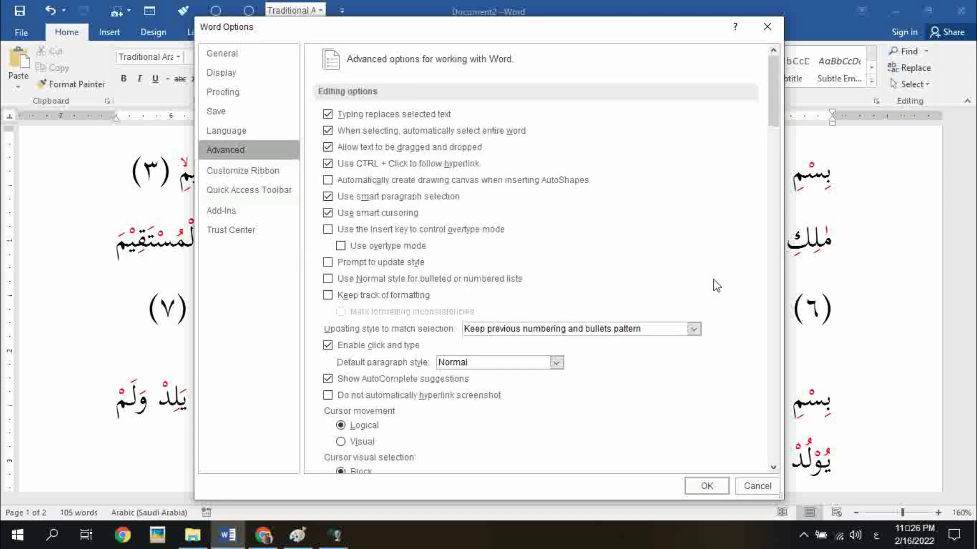
{"action": "left_click_drag", "start_coordinate": [775, 93], "coordinate": [779, 244]}
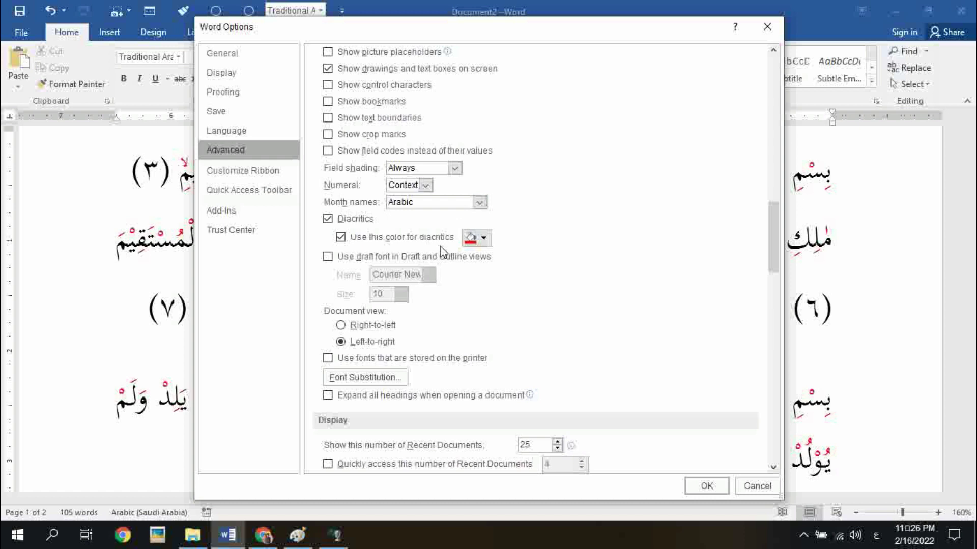
{"action": "left_click", "coordinate": [482, 240]}
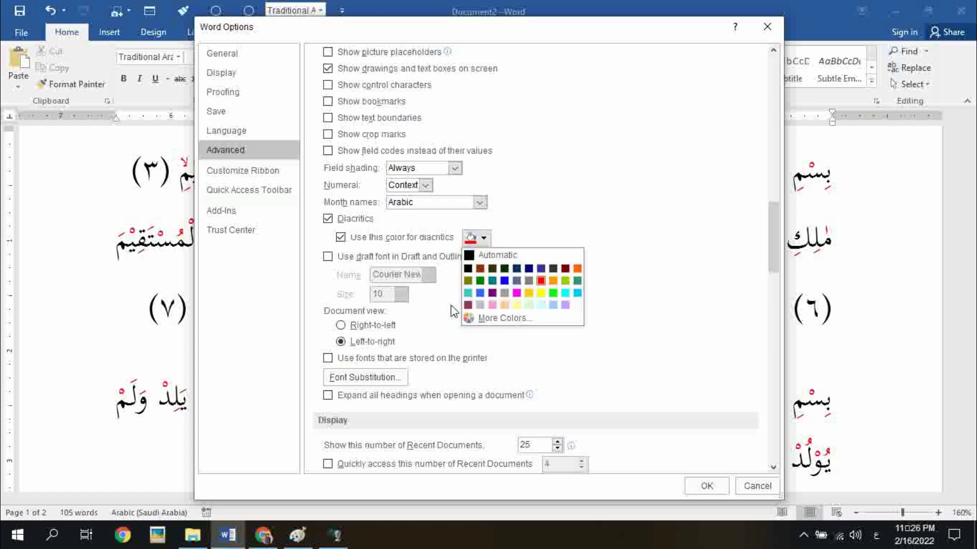
{"action": "left_click", "coordinate": [504, 280]}
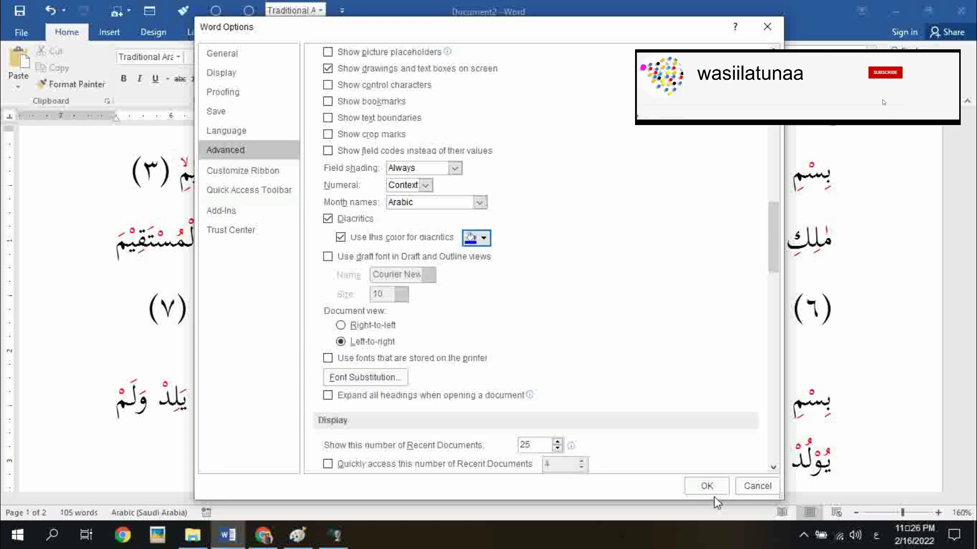
{"action": "left_click", "coordinate": [703, 490]}
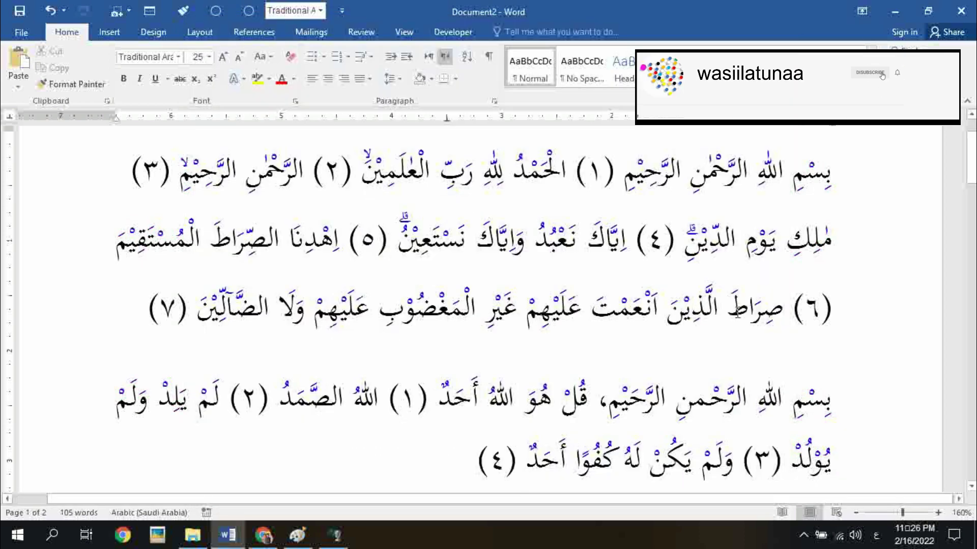
- Reset the diacritics colour to Automatic in Word Options > Advanced so the marks show black
{"action": "left_click", "coordinate": [21, 32]}
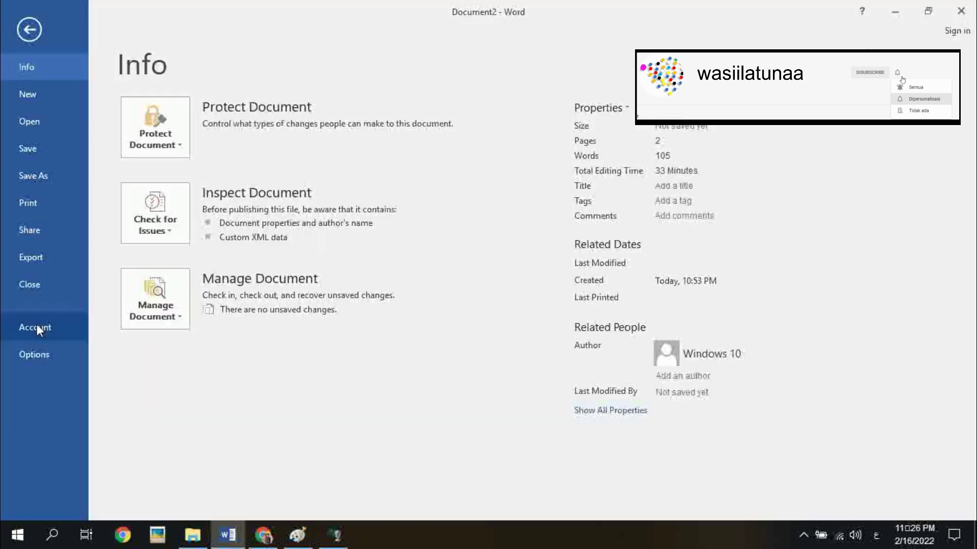
{"action": "left_click", "coordinate": [42, 352]}
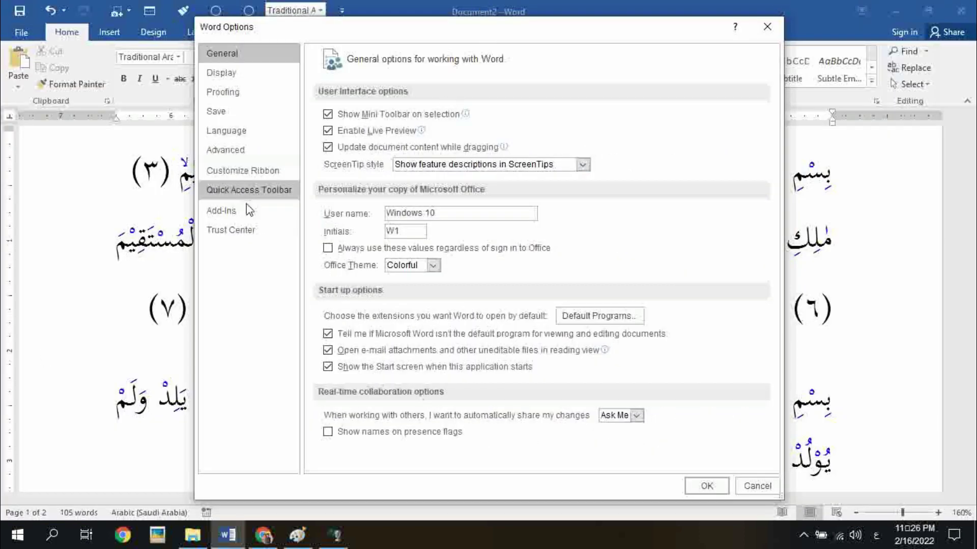
{"action": "left_click", "coordinate": [233, 151]}
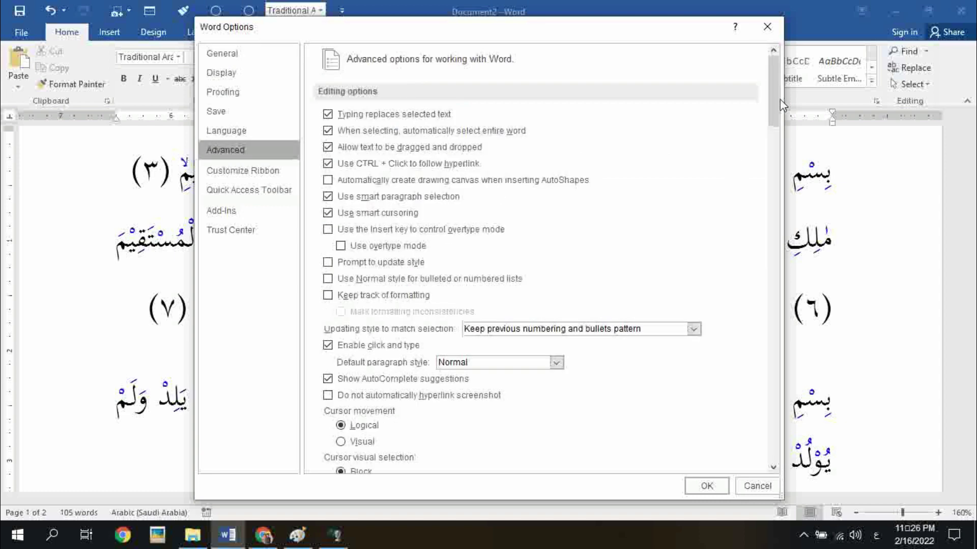
{"action": "scroll", "coordinate": [762, 256], "scroll_direction": "down", "scroll_amount": 1}
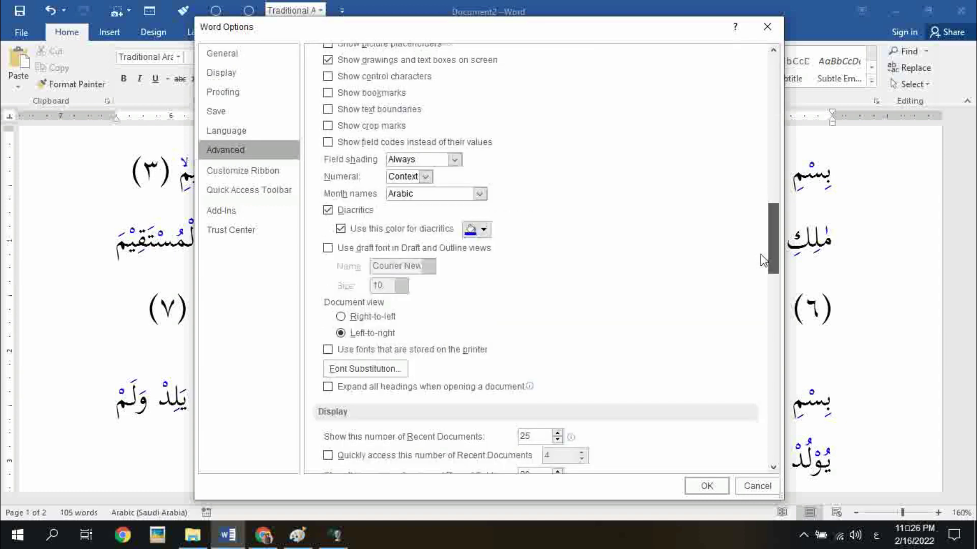
{"action": "left_click", "coordinate": [481, 230]}
{"action": "left_click", "coordinate": [476, 247]}
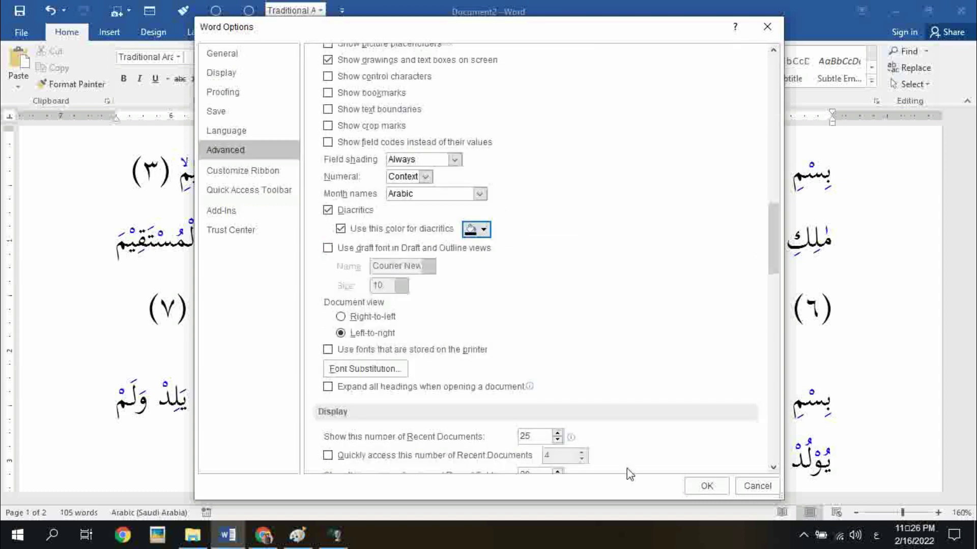
{"action": "left_click", "coordinate": [707, 486]}
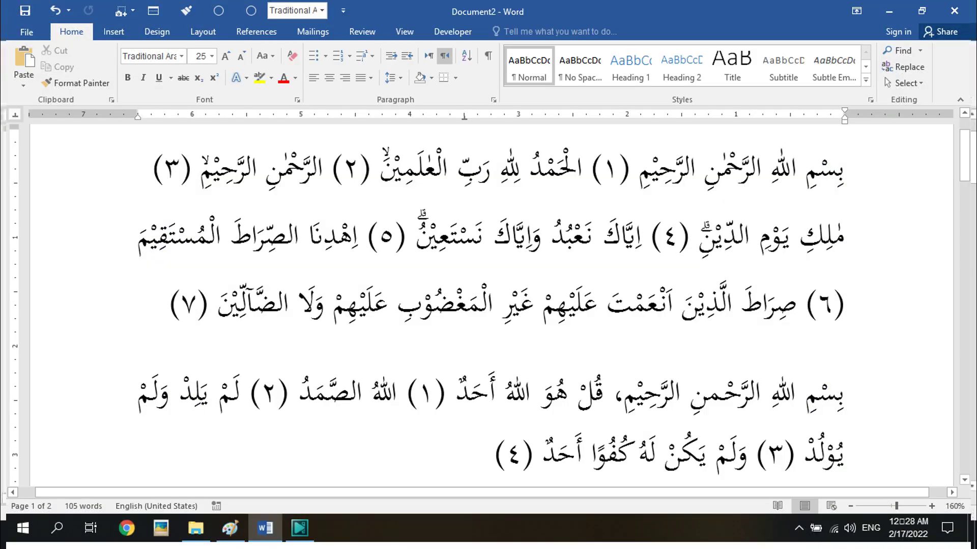